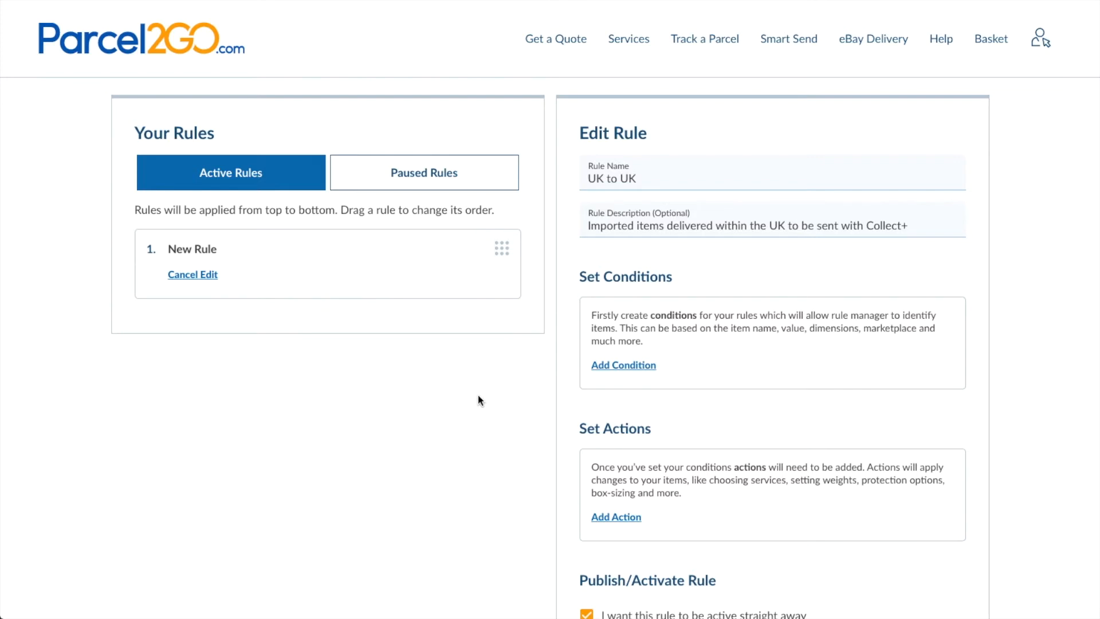
# Step: Add a condition to the UK to UK rule that the Country is UK - Mainland
pyautogui.click(636, 367)
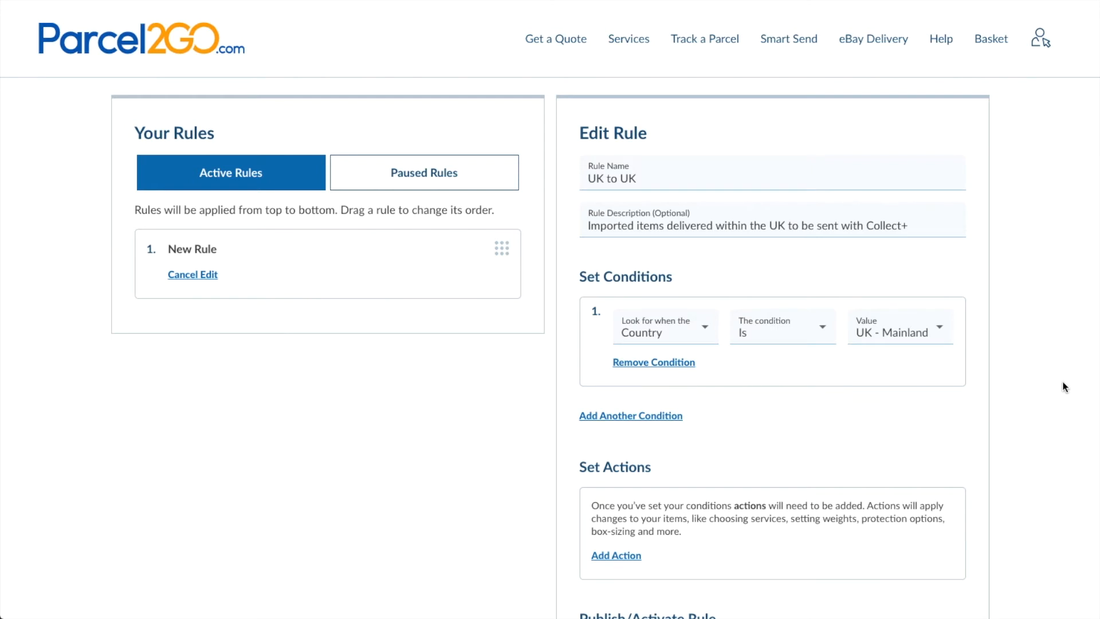
pyautogui.scroll(-2, 1064, 387)
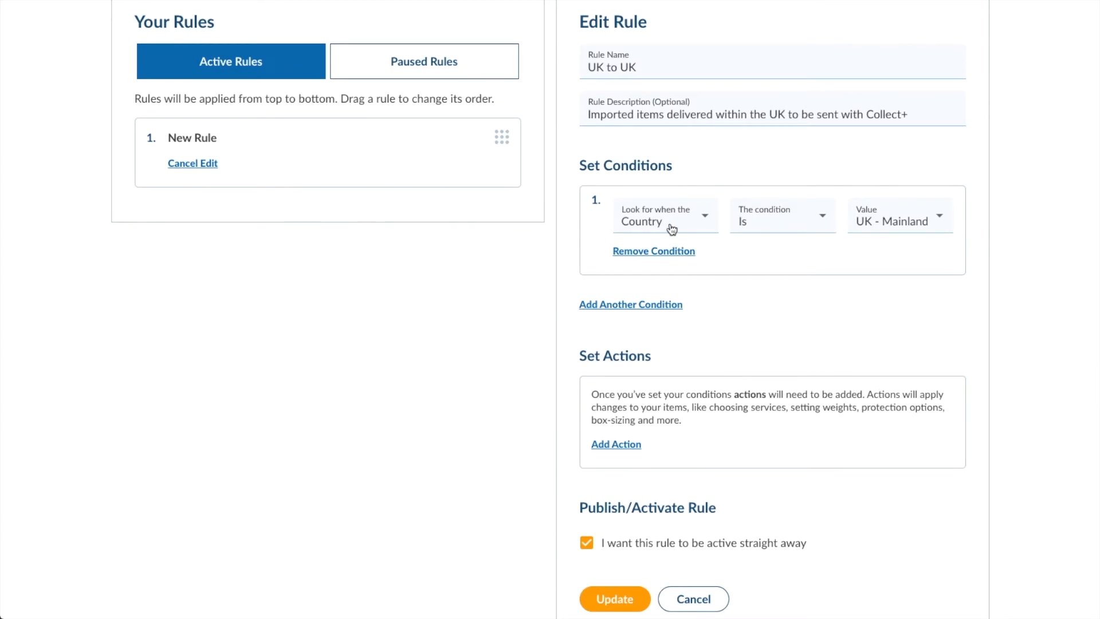
pyautogui.click(799, 232)
pyautogui.click(774, 214)
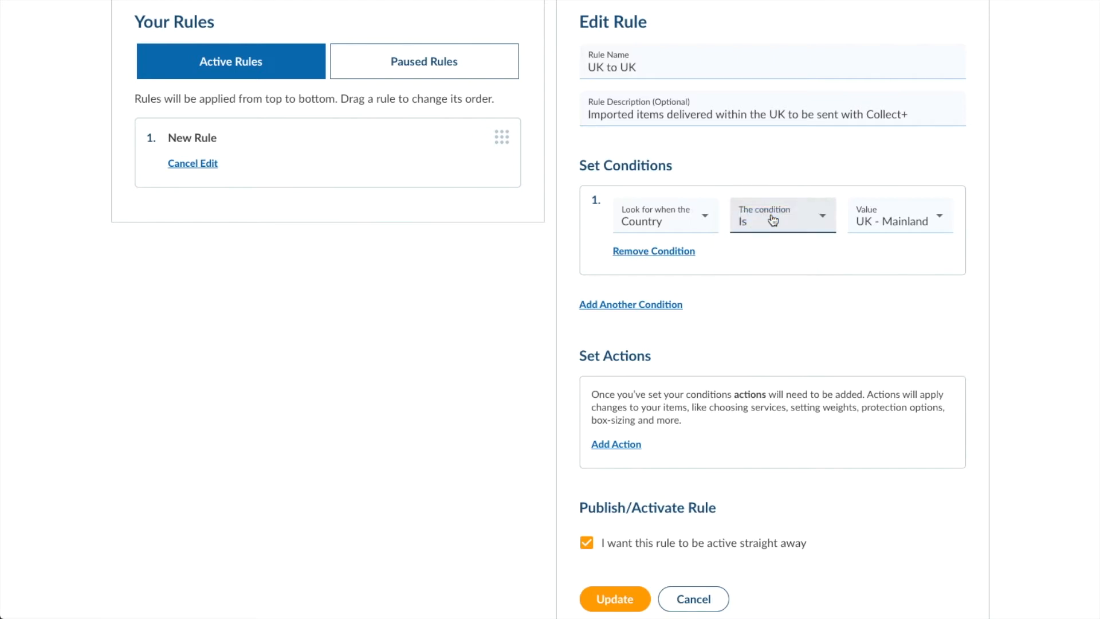
pyautogui.click(928, 229)
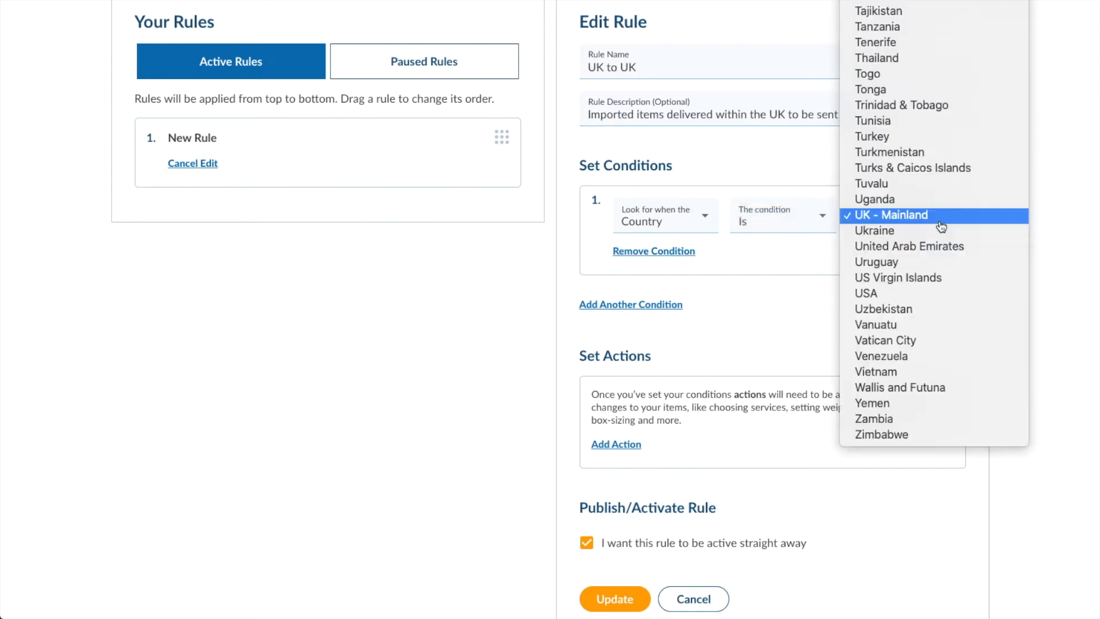
pyautogui.click(907, 223)
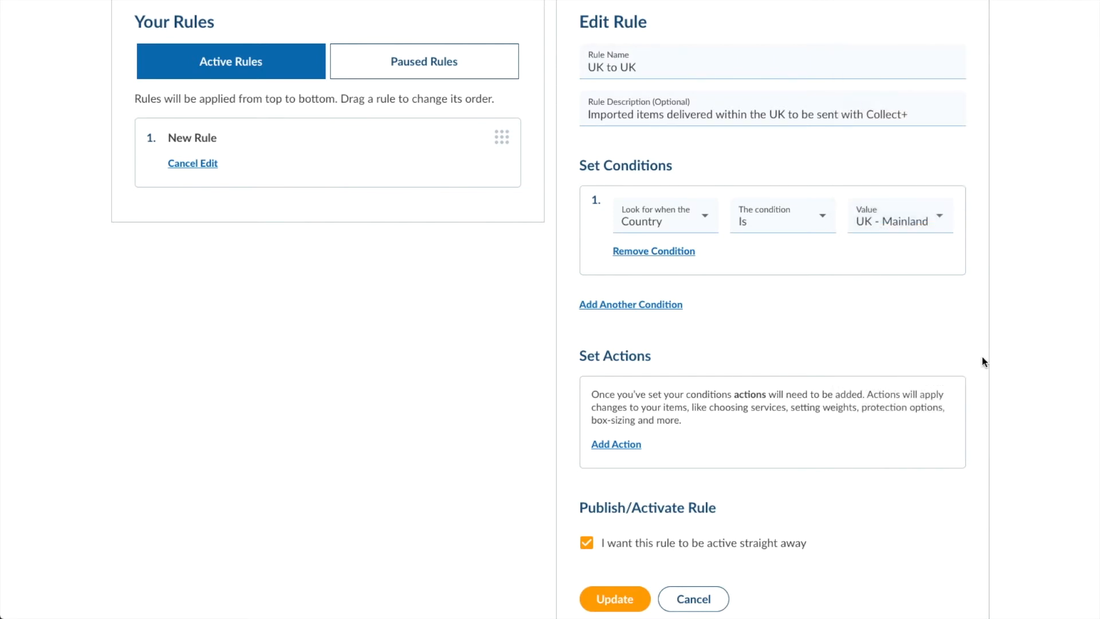
# Step: Add an action to the UK to UK rule that sets the Service to Collect+
pyautogui.scroll(-3, 982, 361)
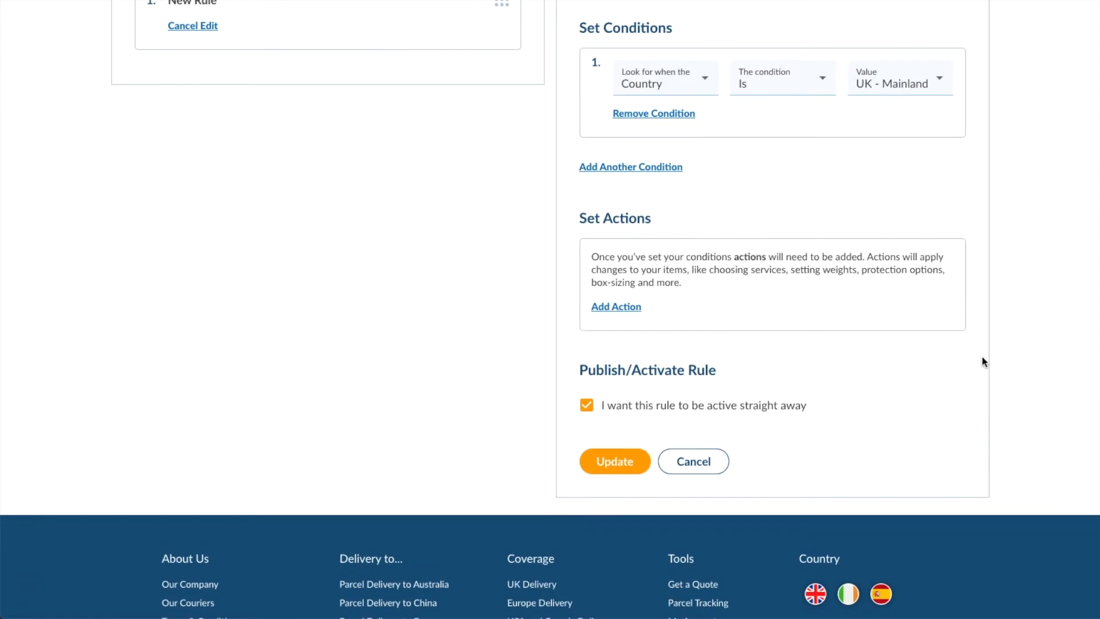
pyautogui.click(609, 310)
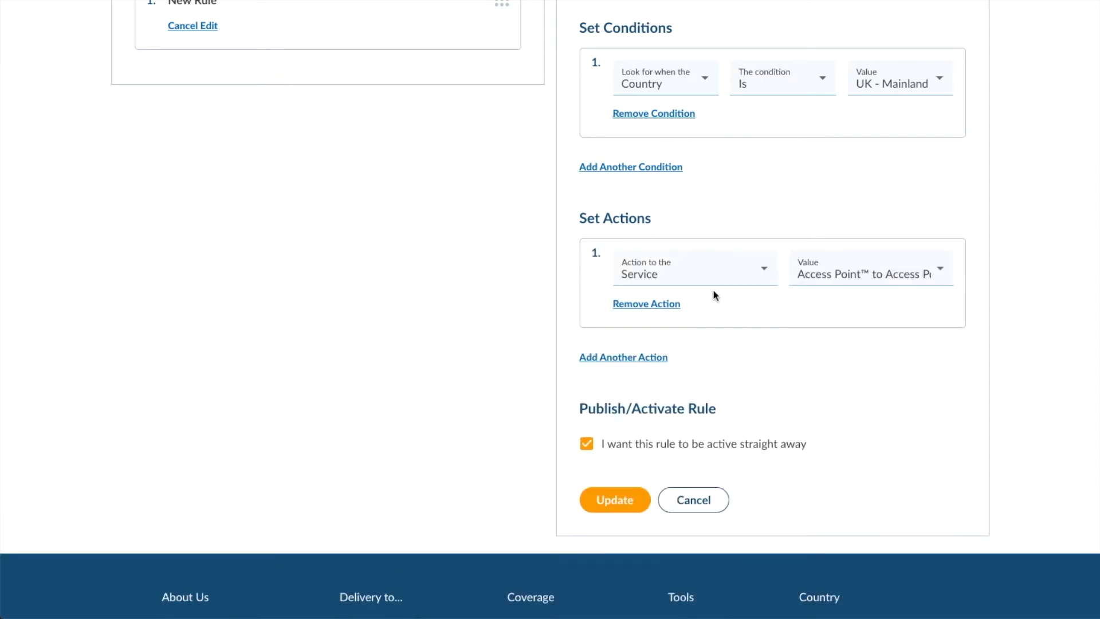
pyautogui.click(699, 273)
pyautogui.click(648, 270)
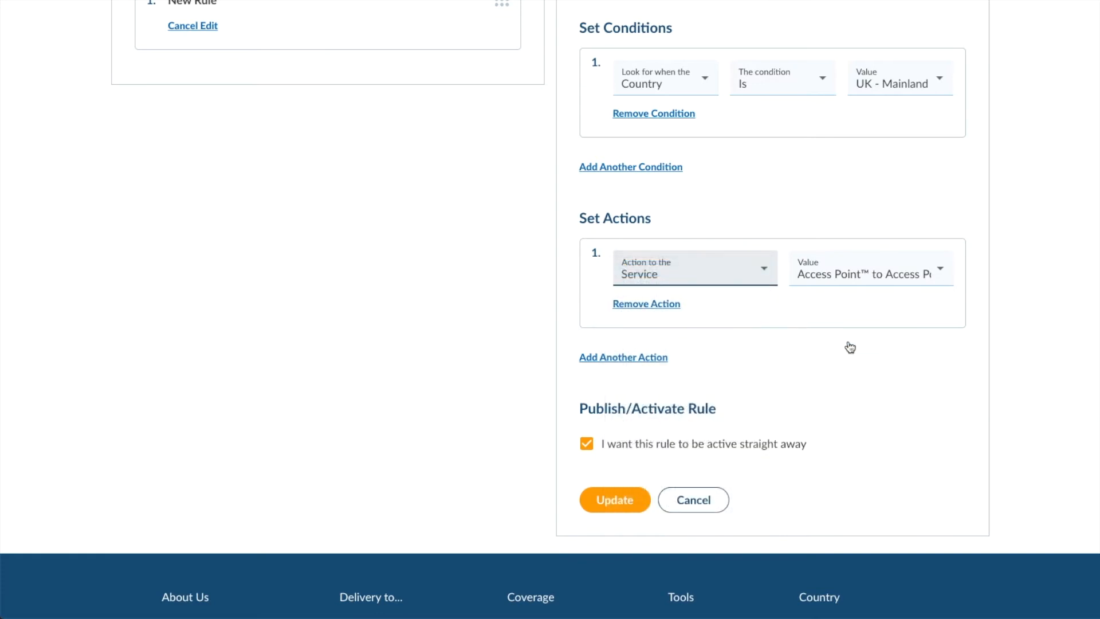
pyautogui.click(895, 281)
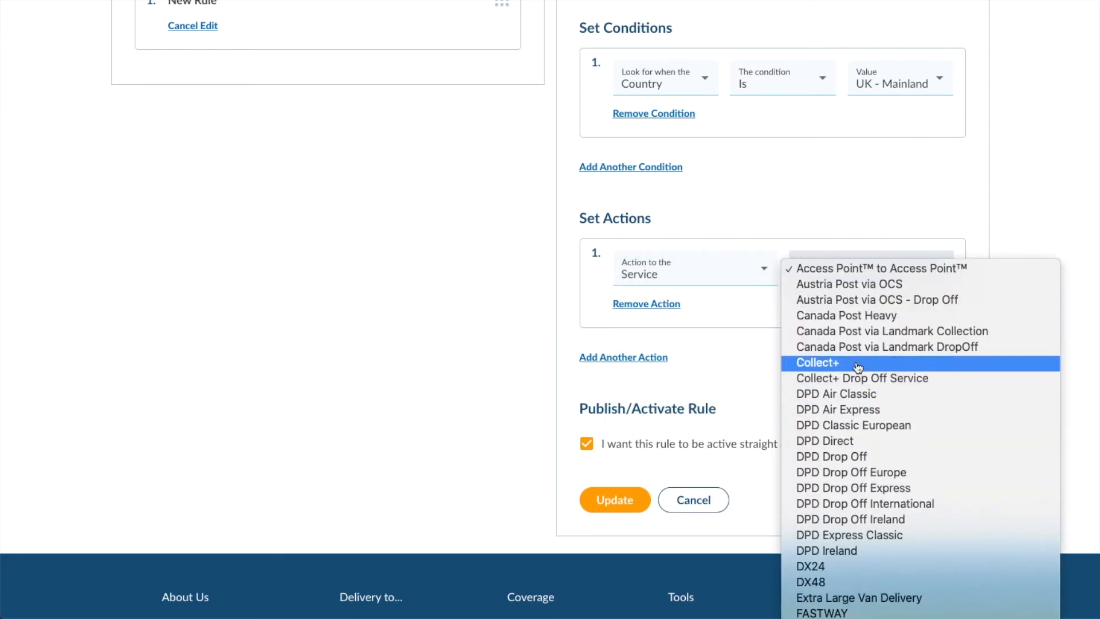
pyautogui.click(821, 365)
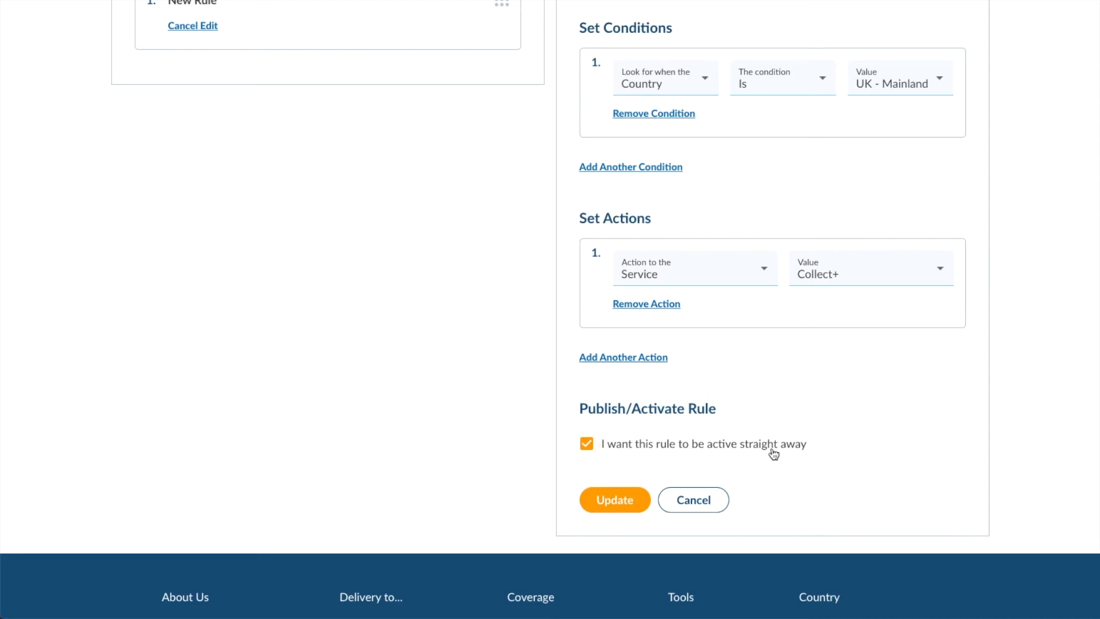
# Step: Keep the UK to UK rule set to be active straight away and save it
pyautogui.click(586, 444)
pyautogui.scroll(5, 475, 411)
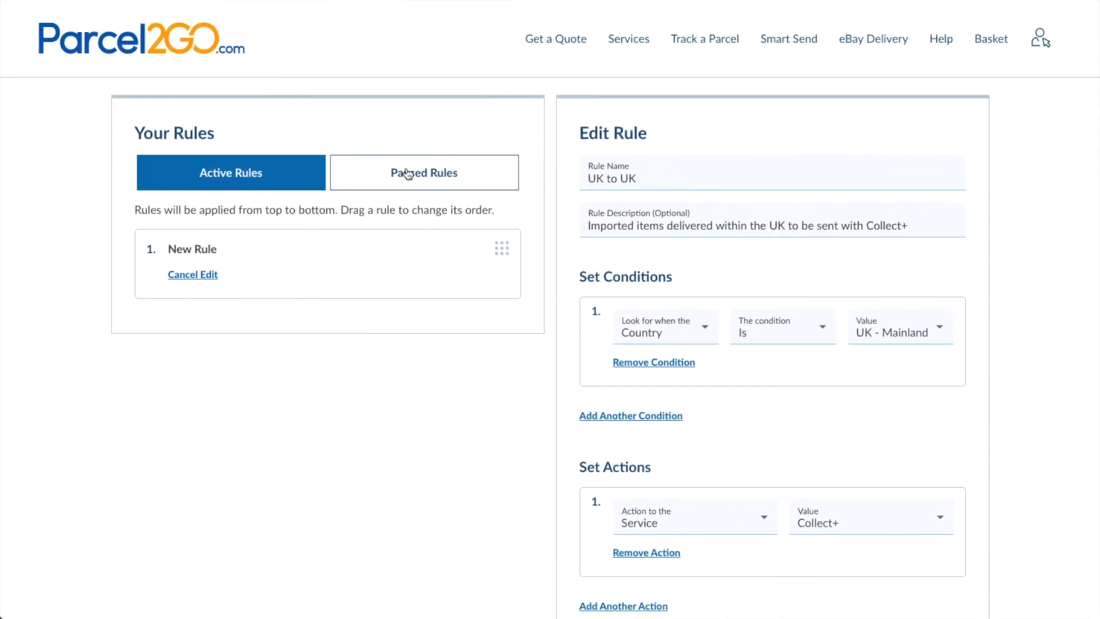
pyautogui.scroll(-4, 513, 476)
pyautogui.click(586, 431)
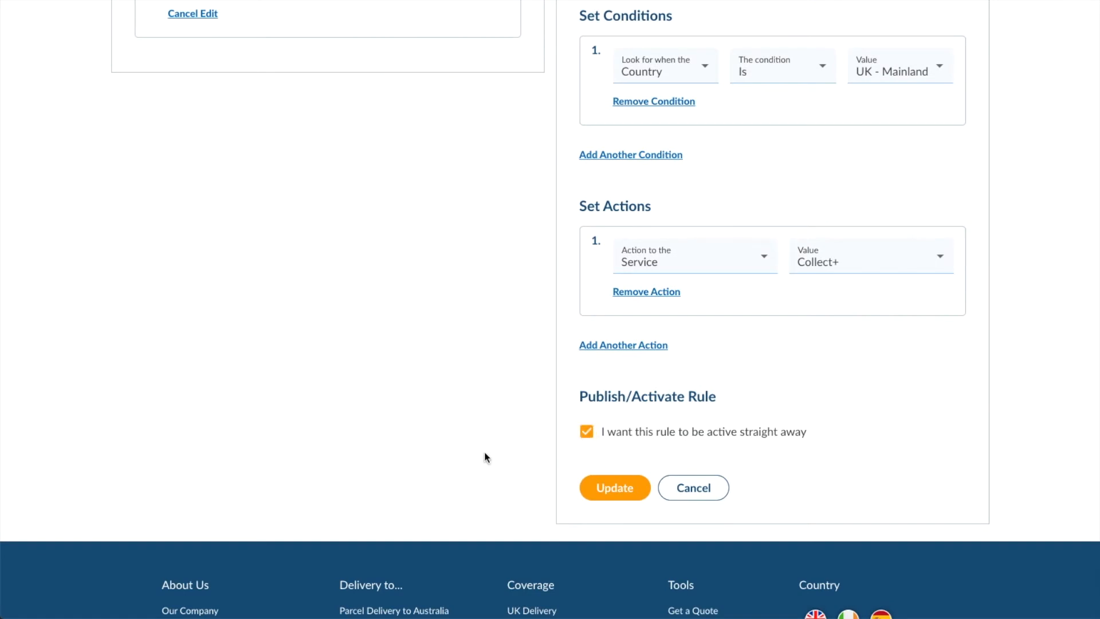
pyautogui.click(640, 496)
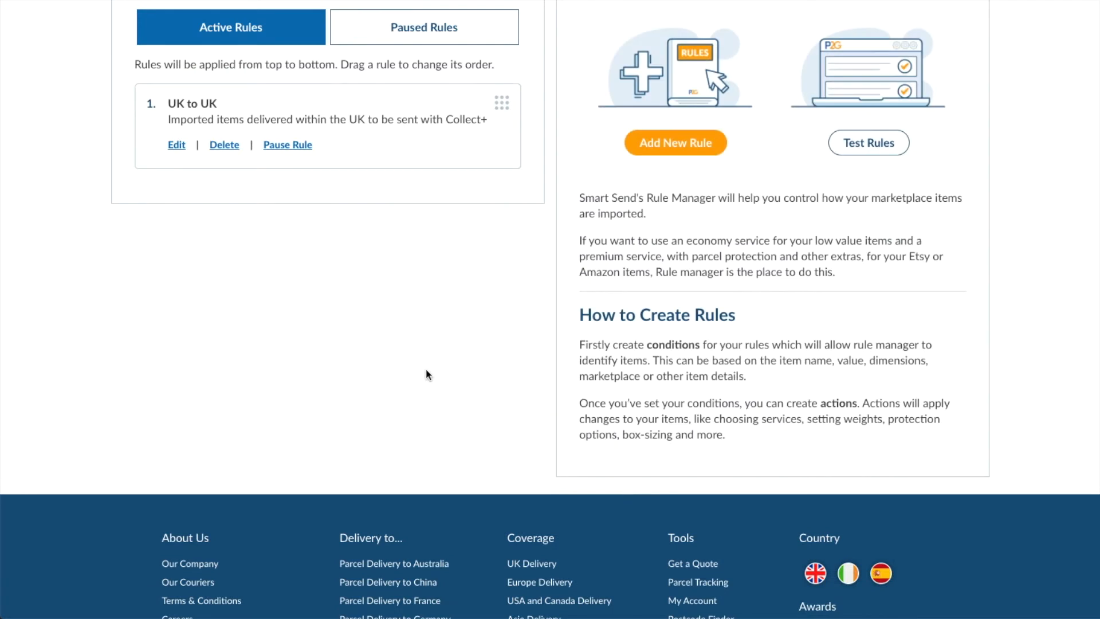
pyautogui.scroll(1, 427, 374)
pyautogui.scroll(2, 427, 373)
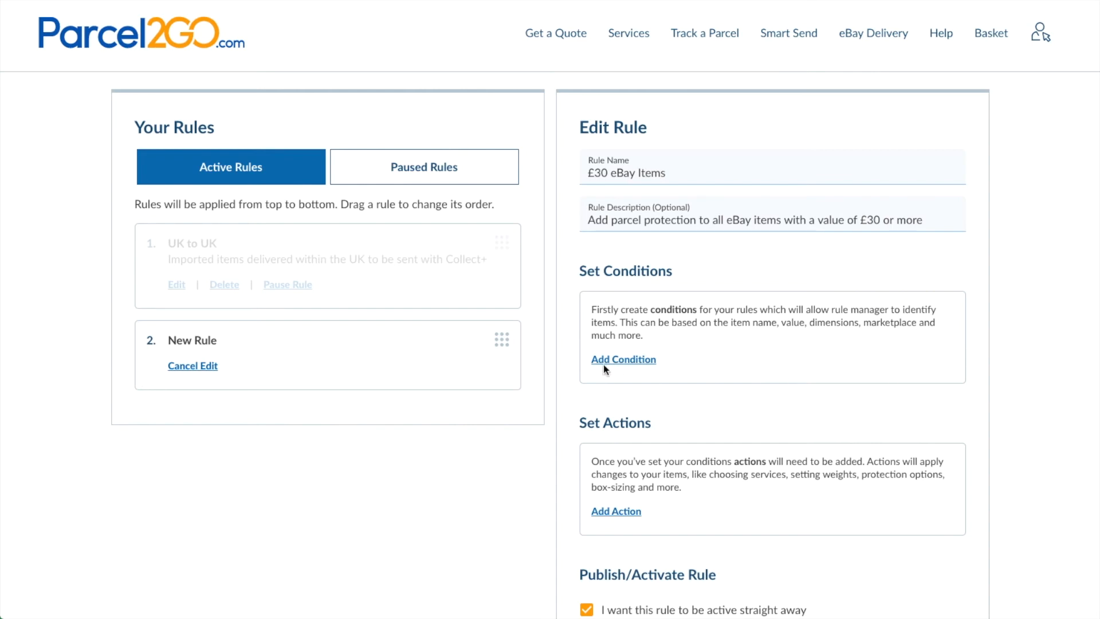
# Step: Add a condition to the £30 eBay Items rule that the Marketplace is one of eBay
pyautogui.click(623, 359)
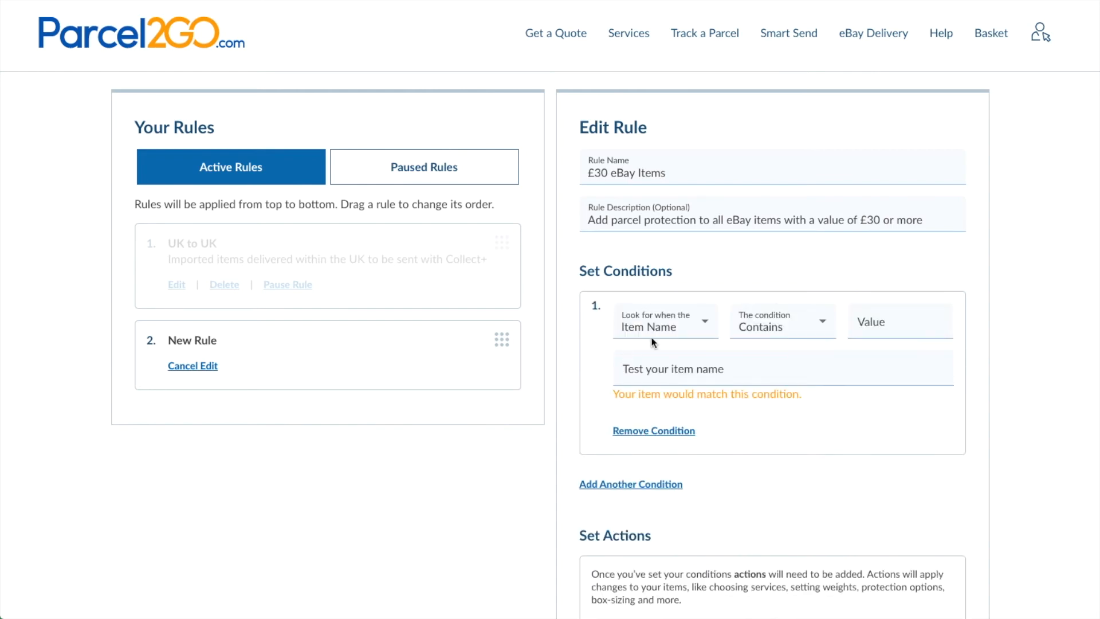
pyautogui.click(659, 326)
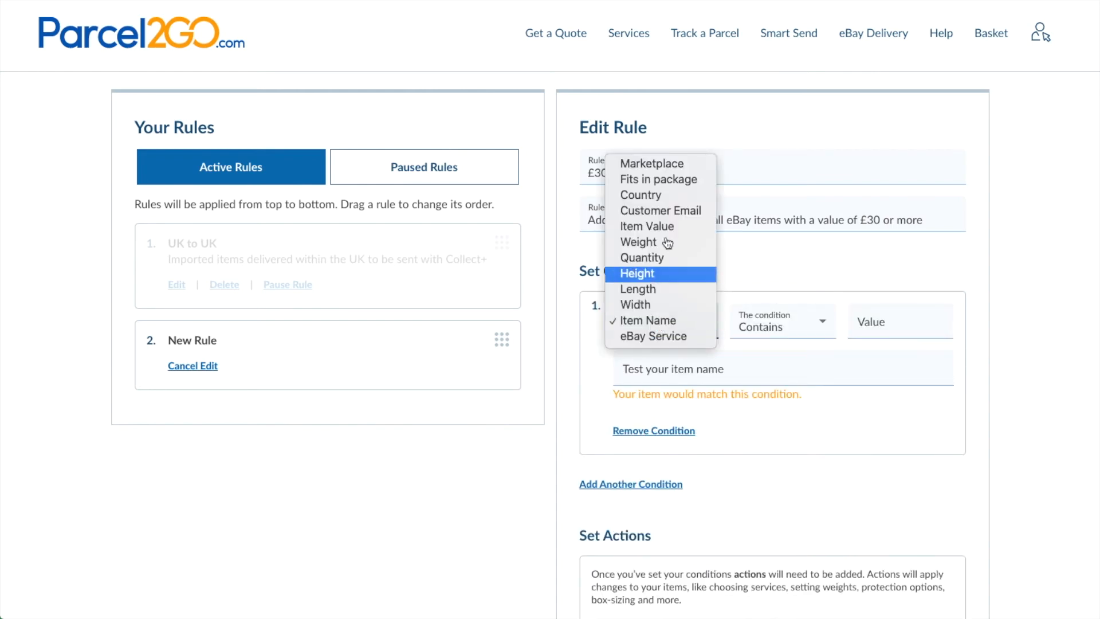
pyautogui.click(662, 171)
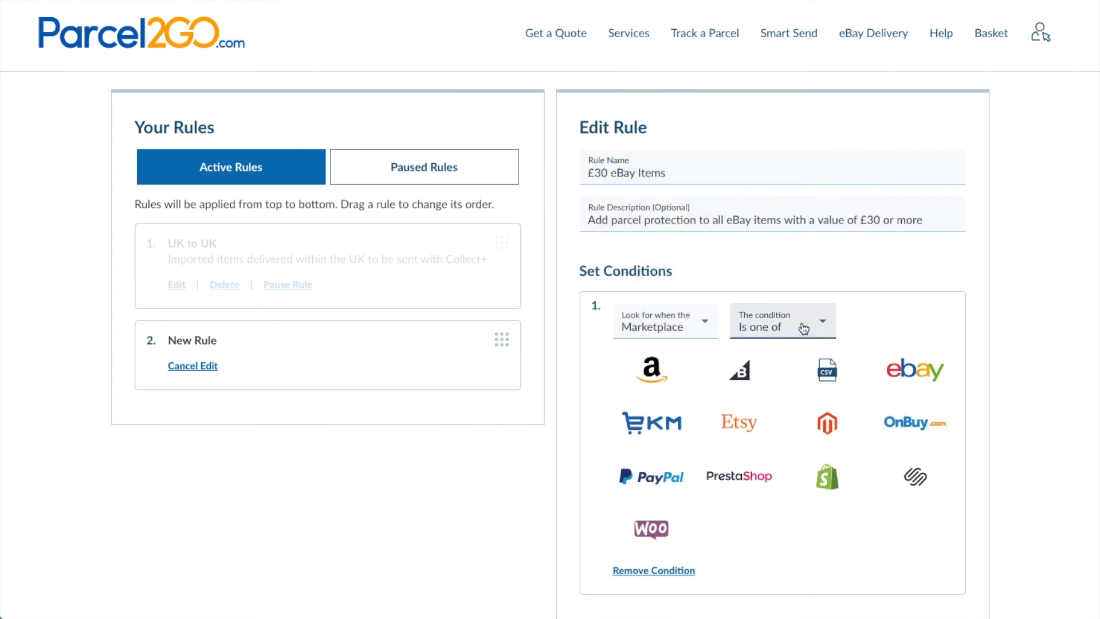
pyautogui.click(912, 373)
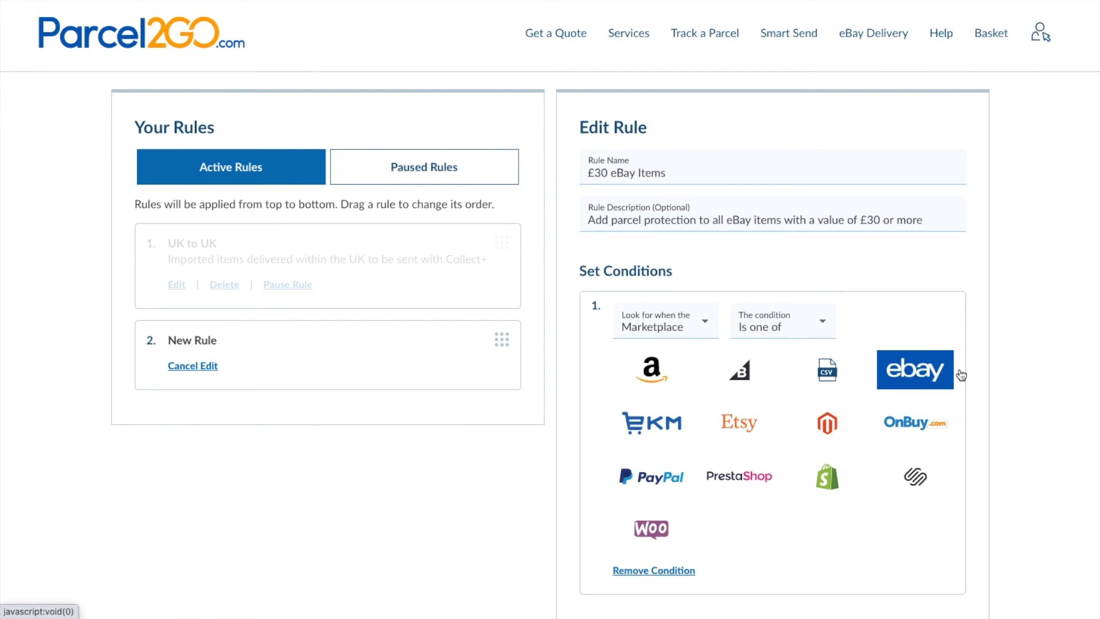
# Step: Add a second condition that the Item Value is more than or equal to £30
pyautogui.scroll(-1, 971, 367)
pyautogui.scroll(-5, 970, 366)
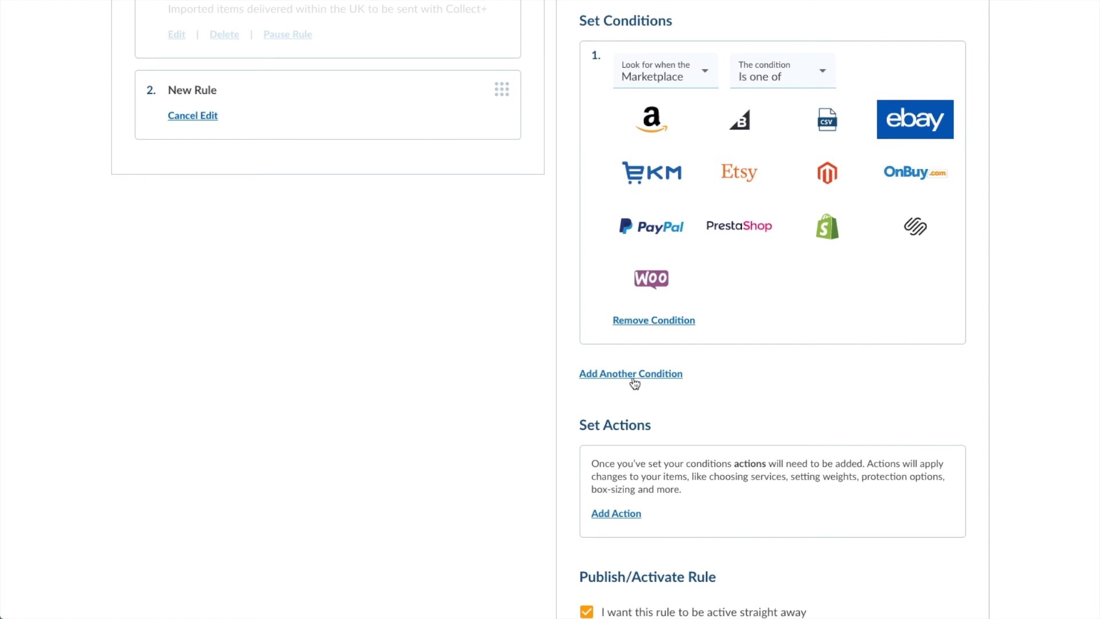
pyautogui.click(633, 374)
pyautogui.click(645, 399)
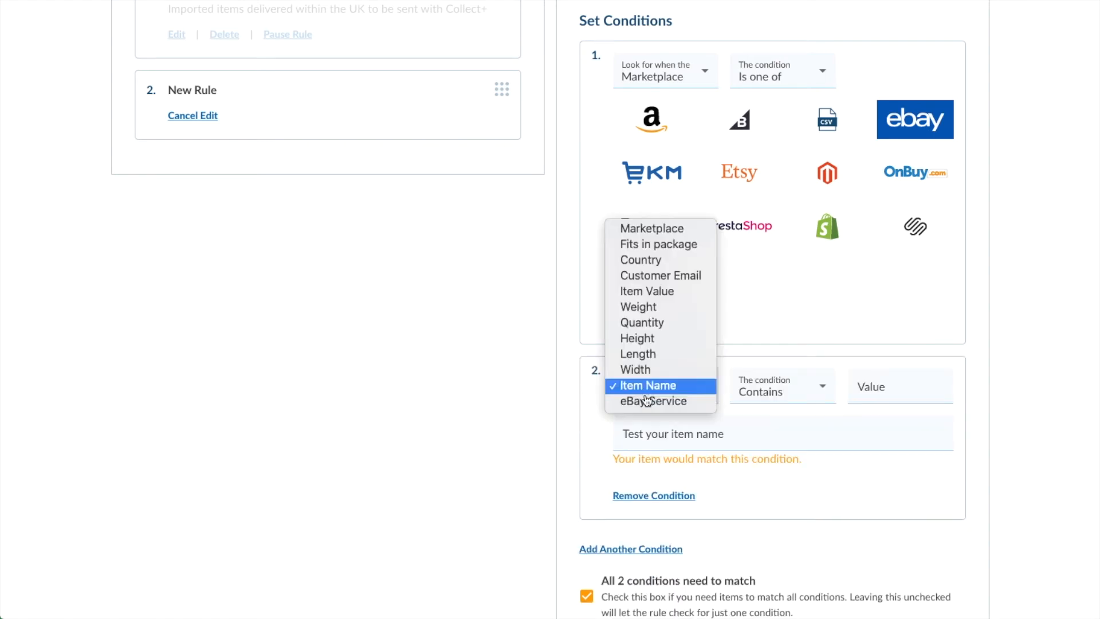
pyautogui.click(647, 290)
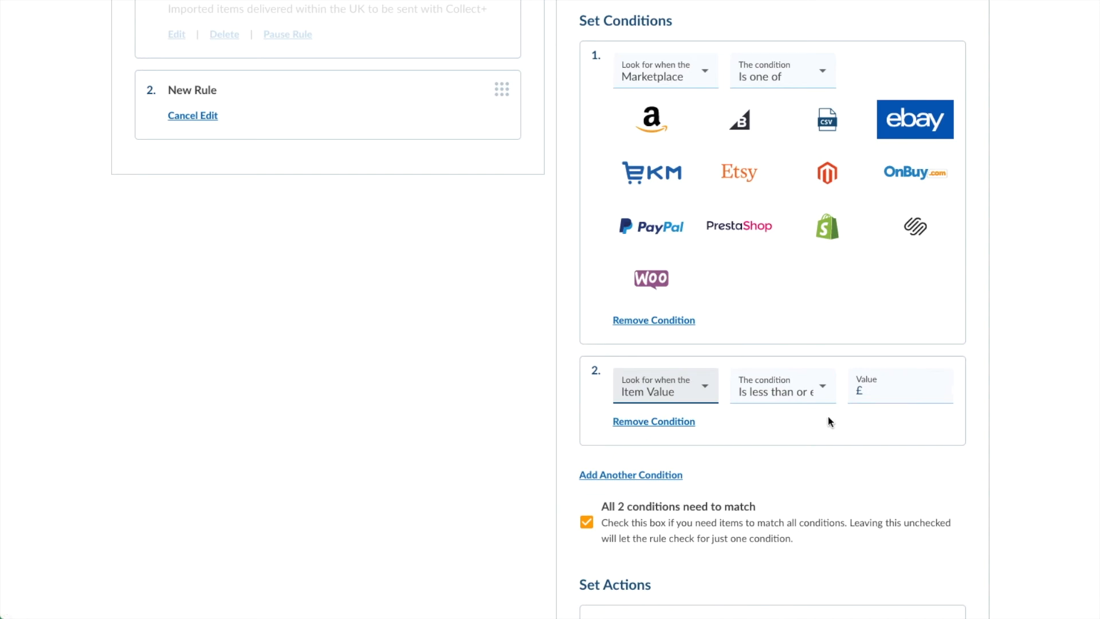
pyautogui.click(783, 393)
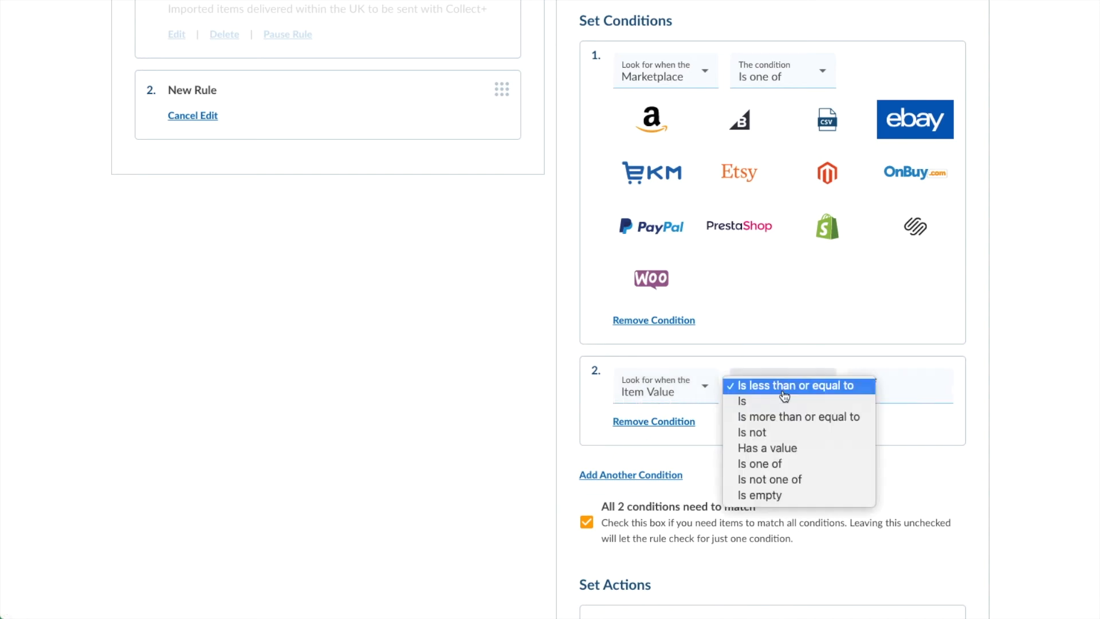
pyautogui.click(795, 424)
pyautogui.click(906, 393)
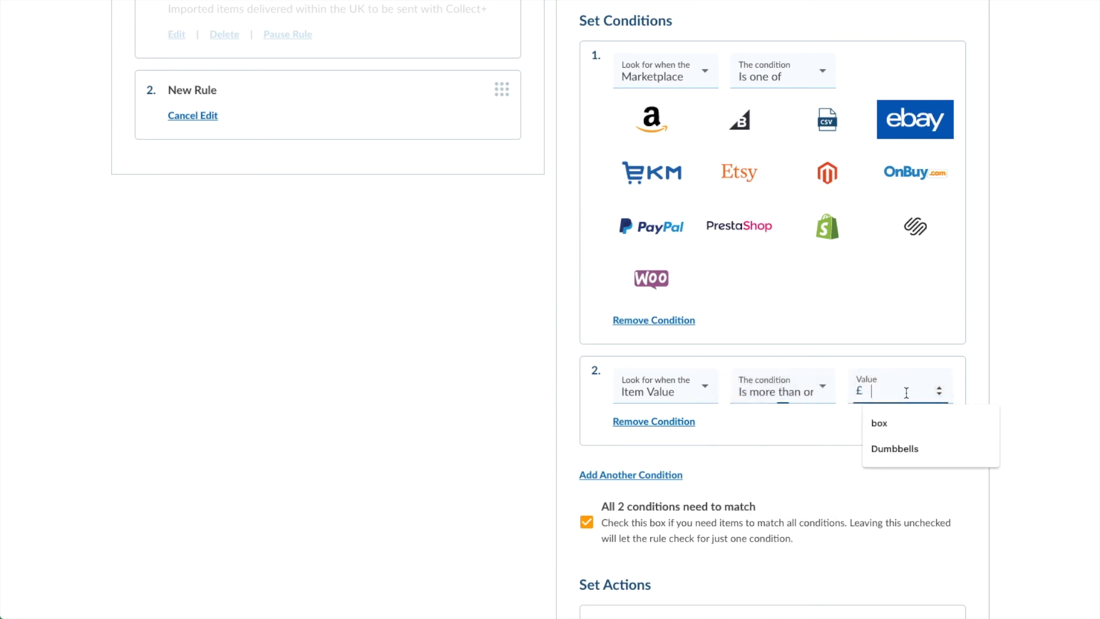
pyautogui.write('30')
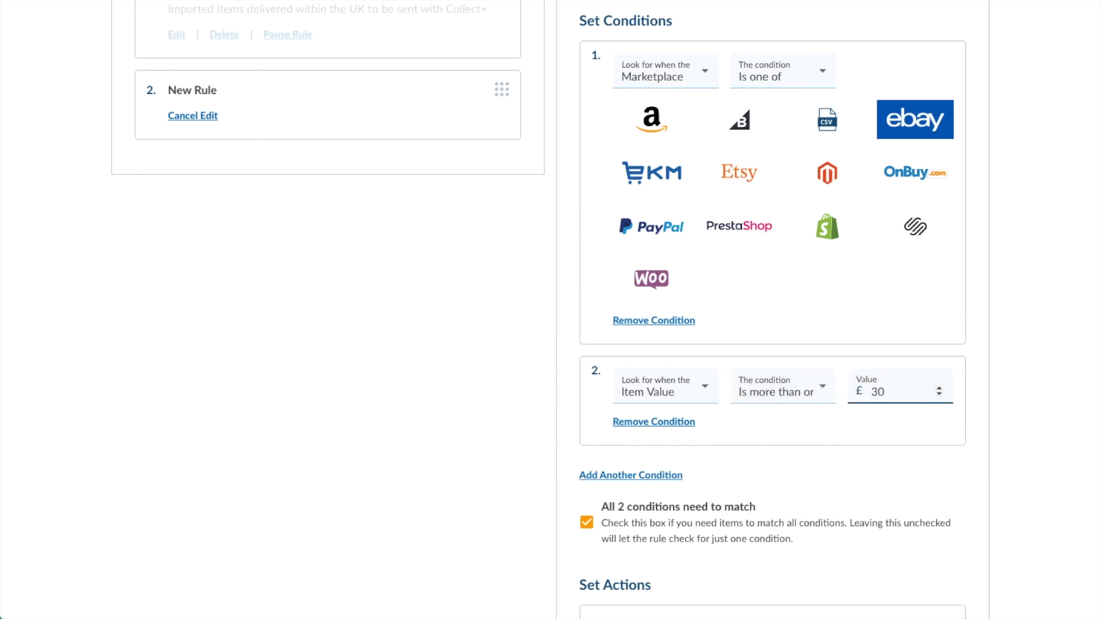
pyautogui.click(1006, 415)
# Step: Add an action that includes Full Parcel Protection and save the £30 eBay Items rule
pyautogui.scroll(-5, 1008, 417)
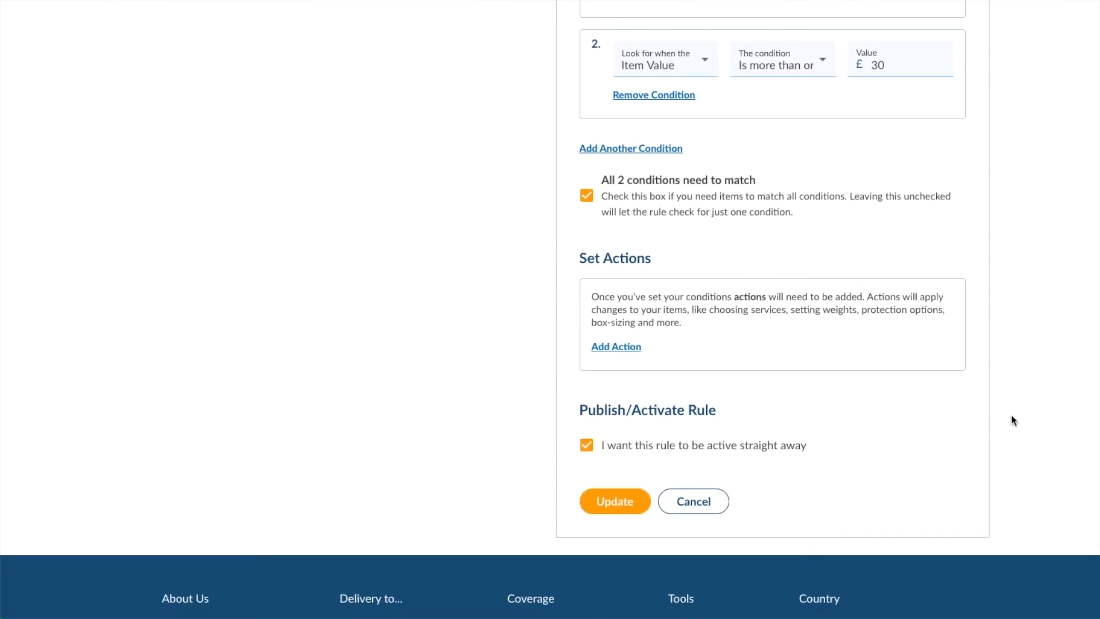
pyautogui.click(609, 356)
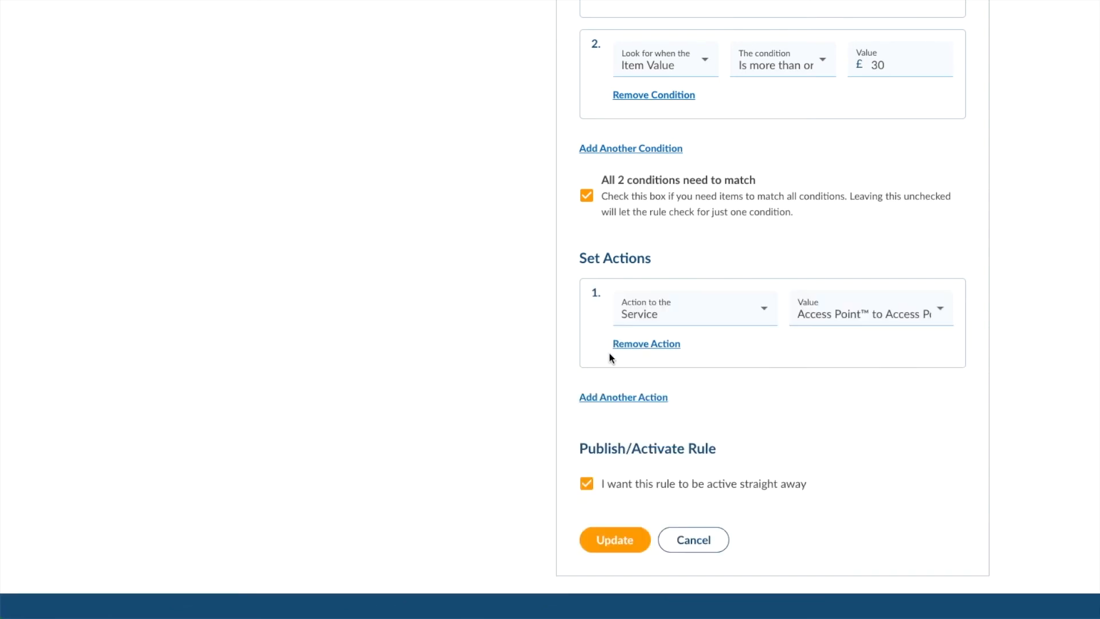
pyautogui.click(678, 317)
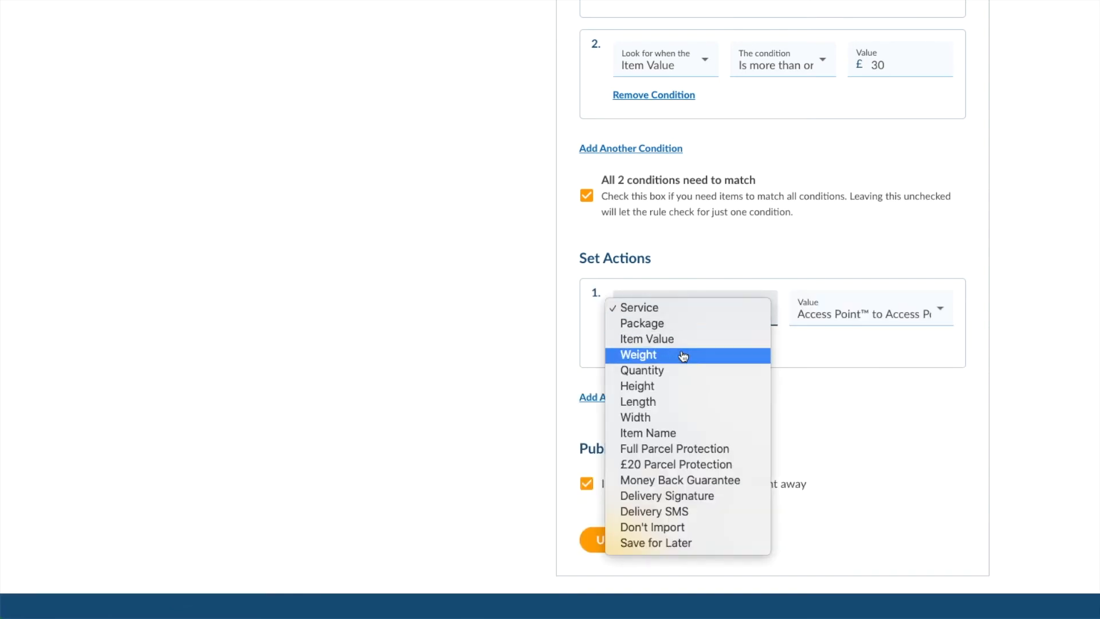
pyautogui.click(689, 450)
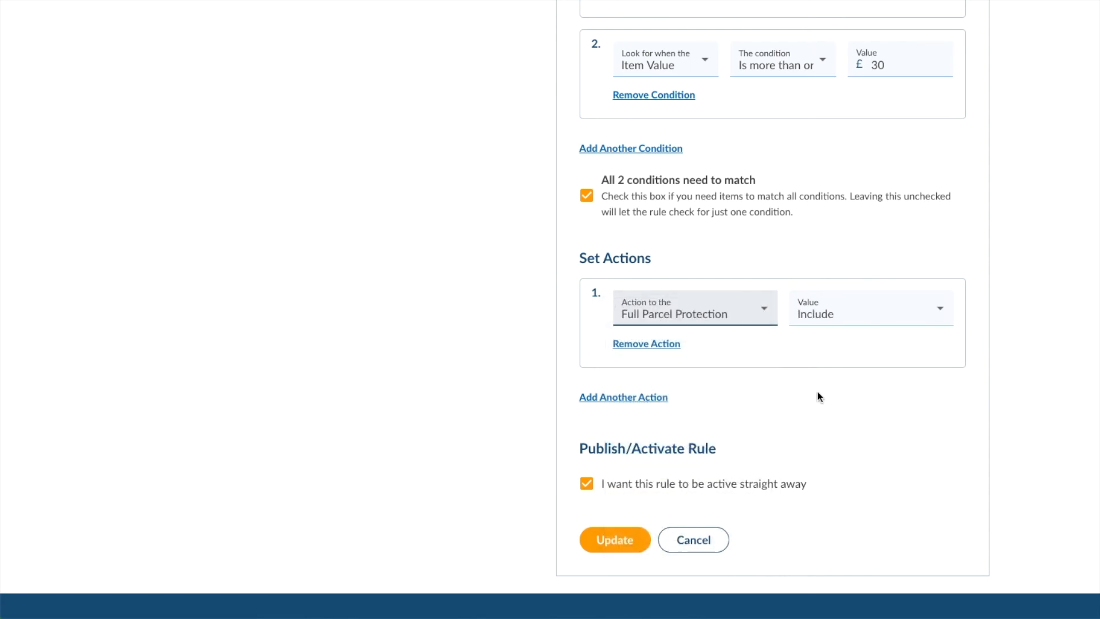
pyautogui.click(843, 319)
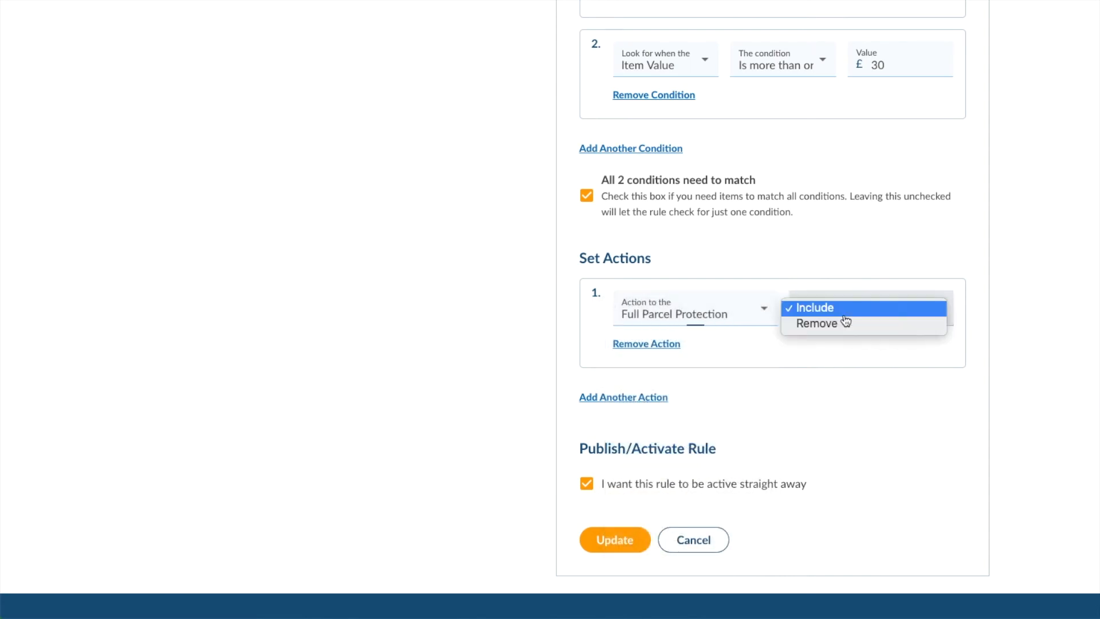
pyautogui.click(849, 313)
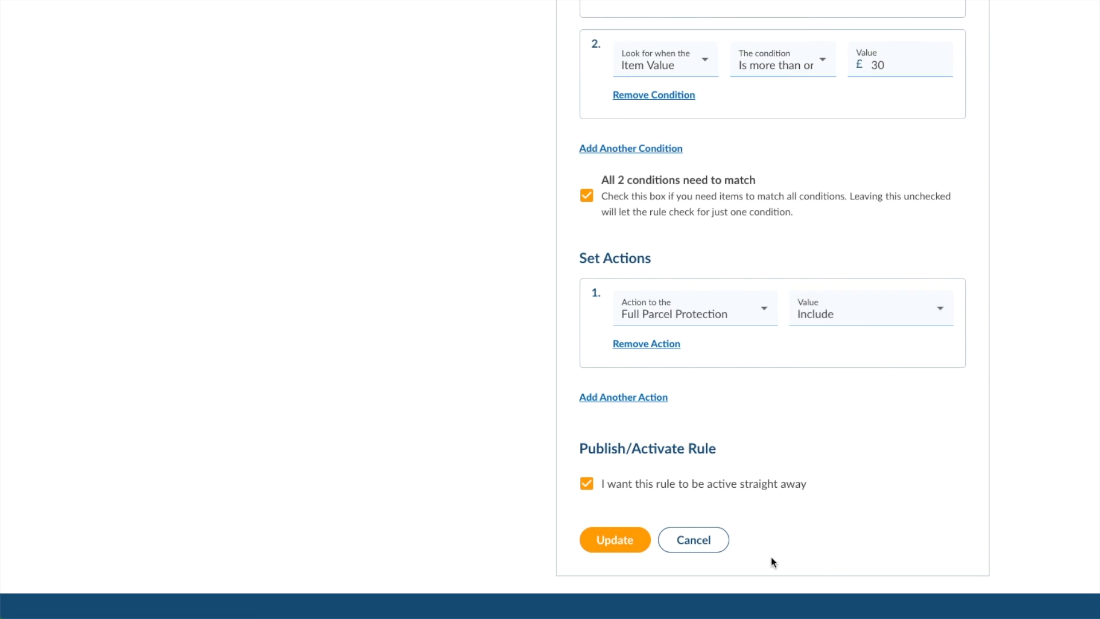
pyautogui.click(625, 545)
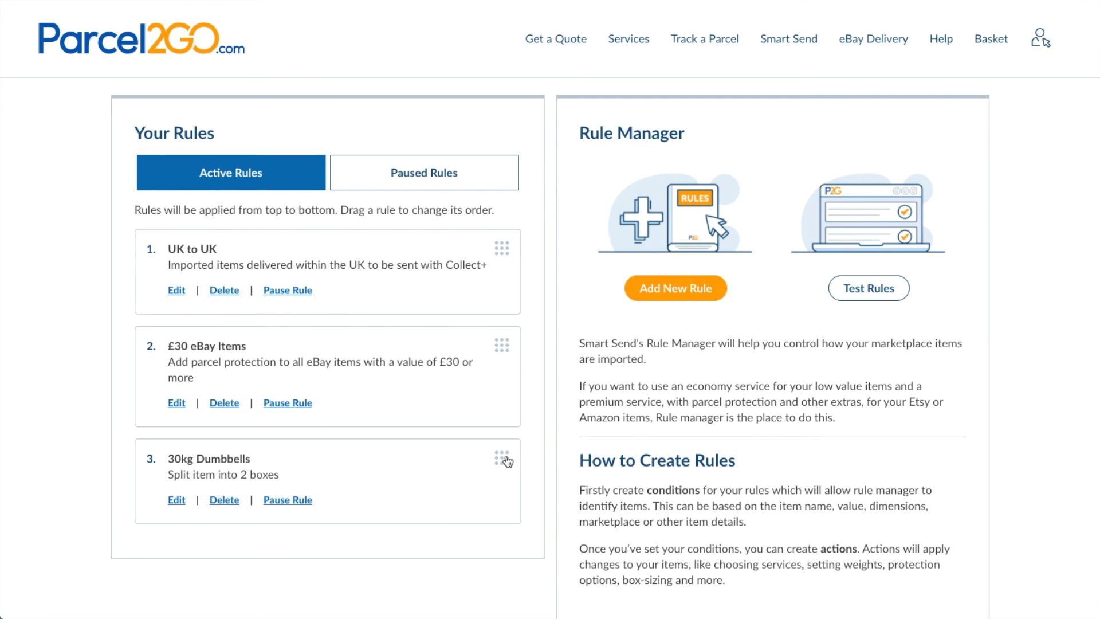
# Step: Reorder the active rules so that £30 eBay Items comes before UK to UK
pyautogui.moveTo(507, 460); pyautogui.dragTo(497, 440)
pyautogui.moveTo(168, 349); pyautogui.dragTo(244, 347)
pyautogui.click(335, 343)
pyautogui.moveTo(502, 344); pyautogui.dragTo(509, 249)
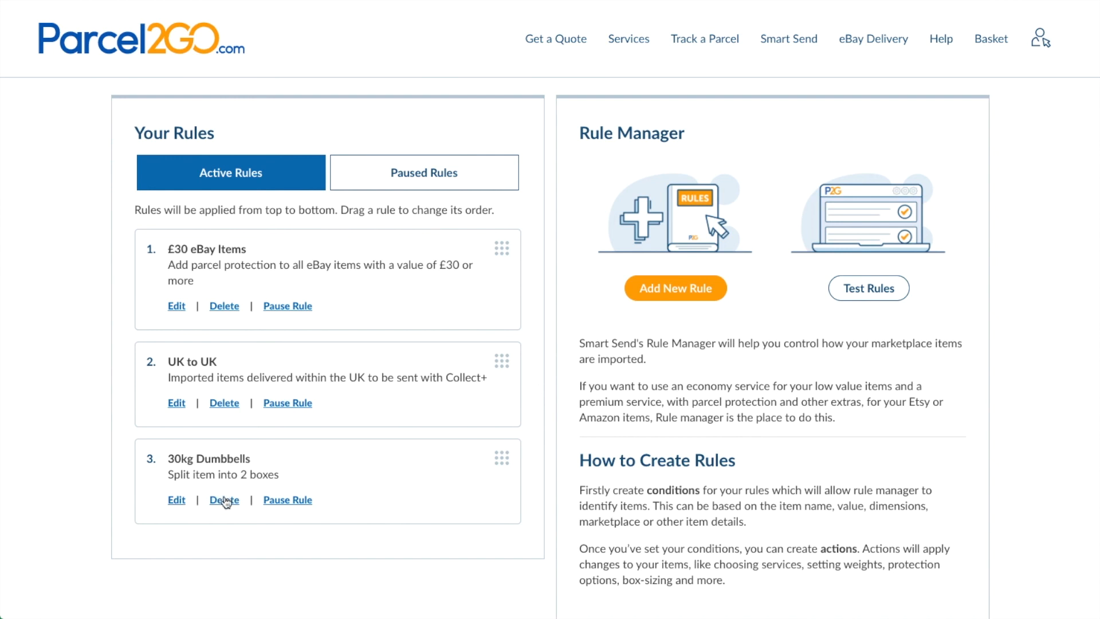
# Step: Pause the 30kg Dumbbells rule and check the list of paused rules before returning to the active ones
pyautogui.click(290, 500)
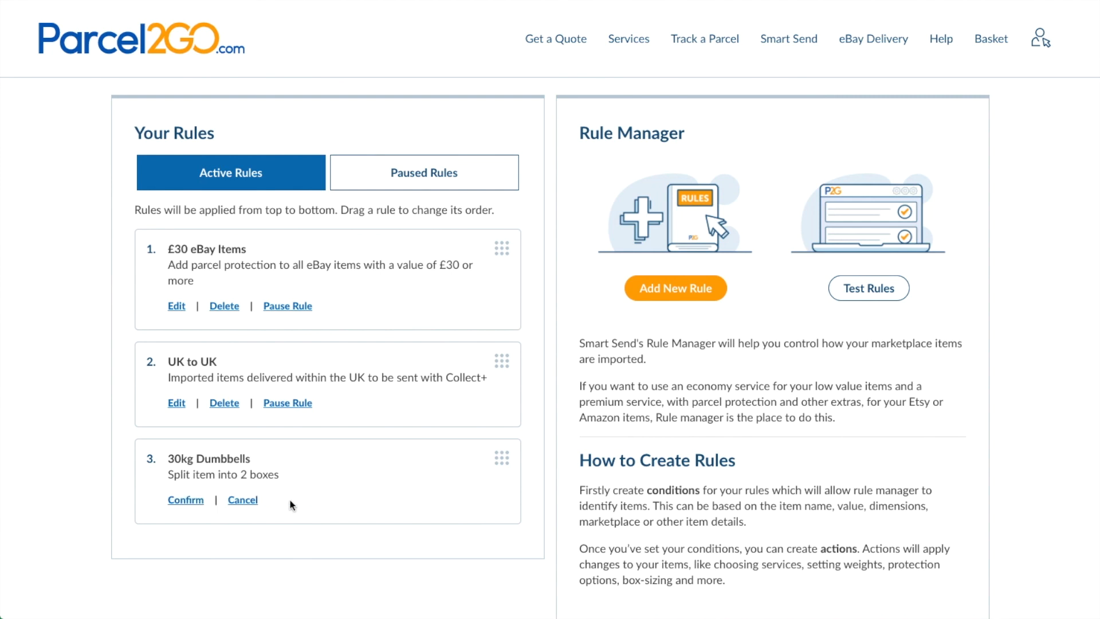
pyautogui.click(191, 506)
pyautogui.click(434, 183)
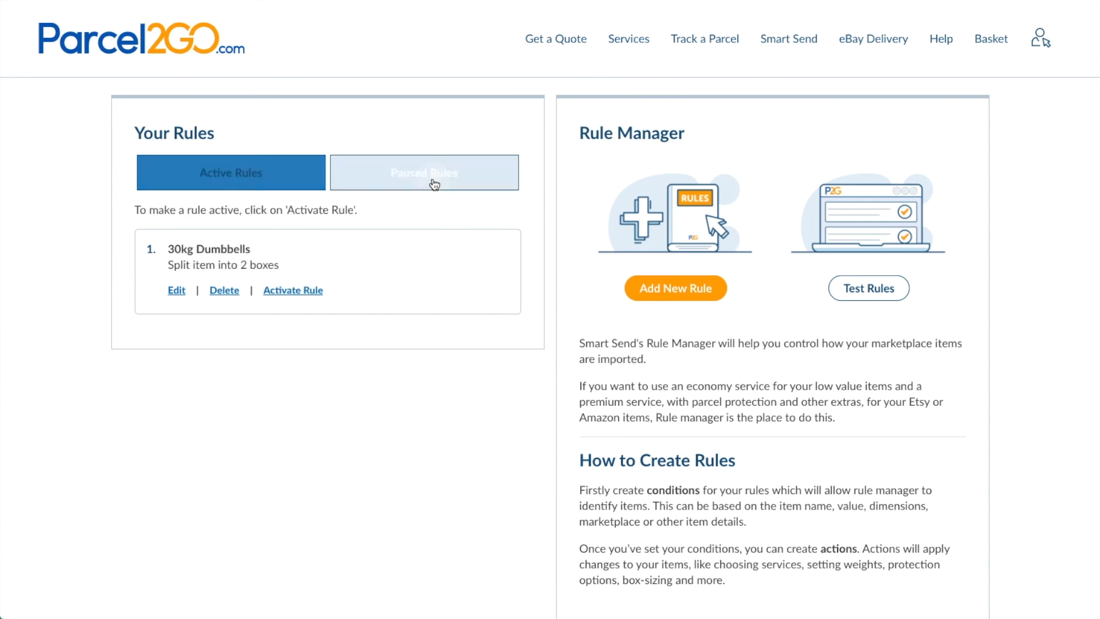
pyautogui.click(259, 178)
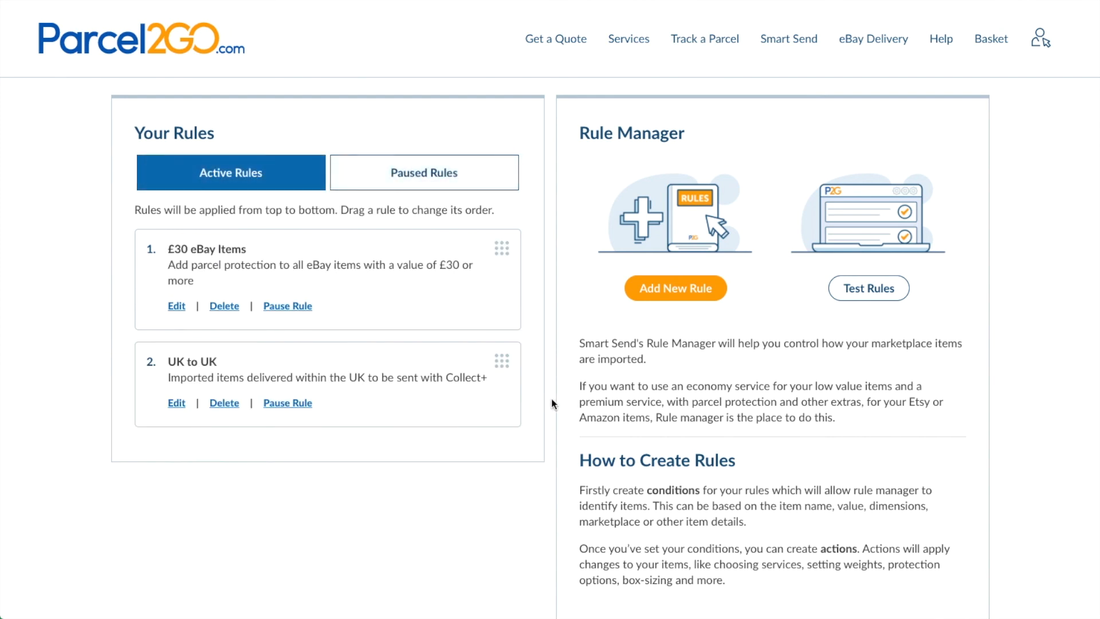
# Step: Test the active rules on the Dumbbells item with its item value set to £30
pyautogui.click(866, 295)
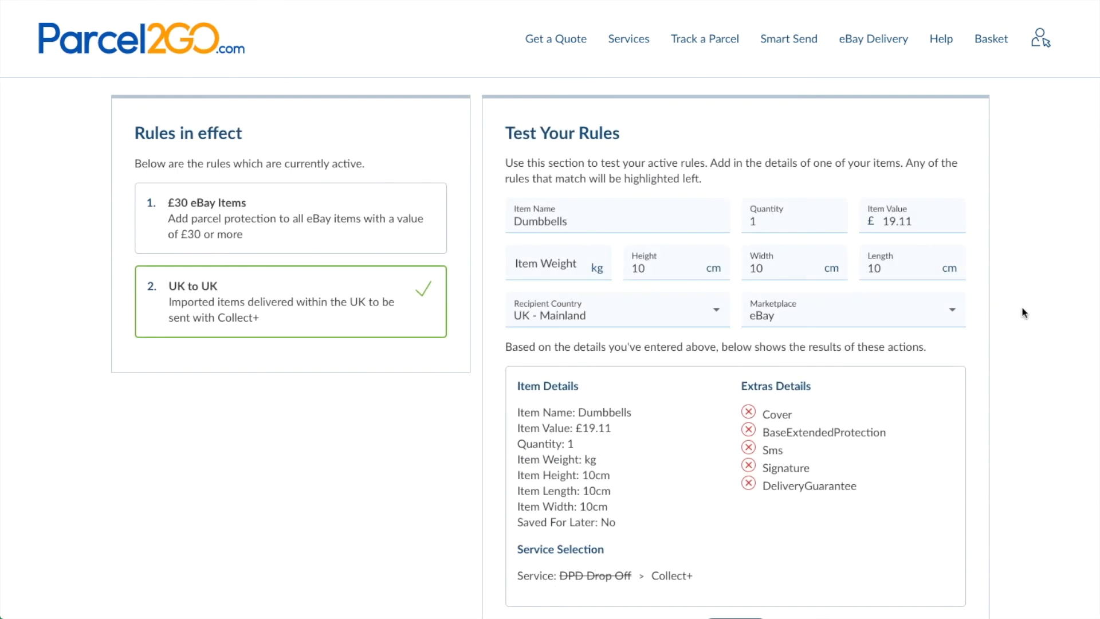
pyautogui.scroll(-1, 1024, 312)
pyautogui.doubleClick(917, 186)
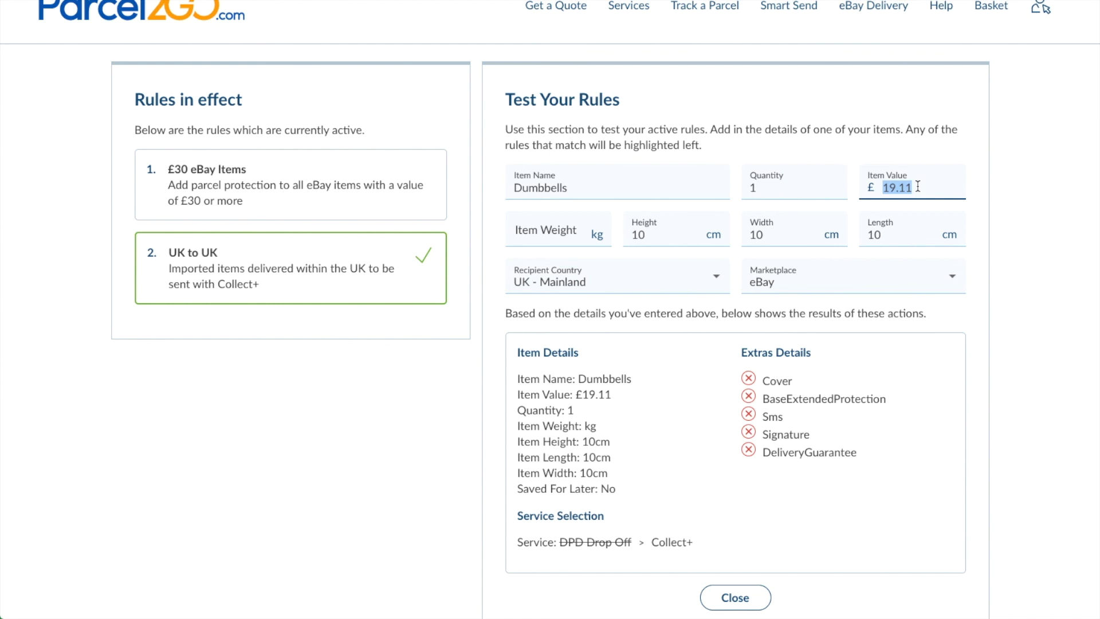
pyautogui.write('30')
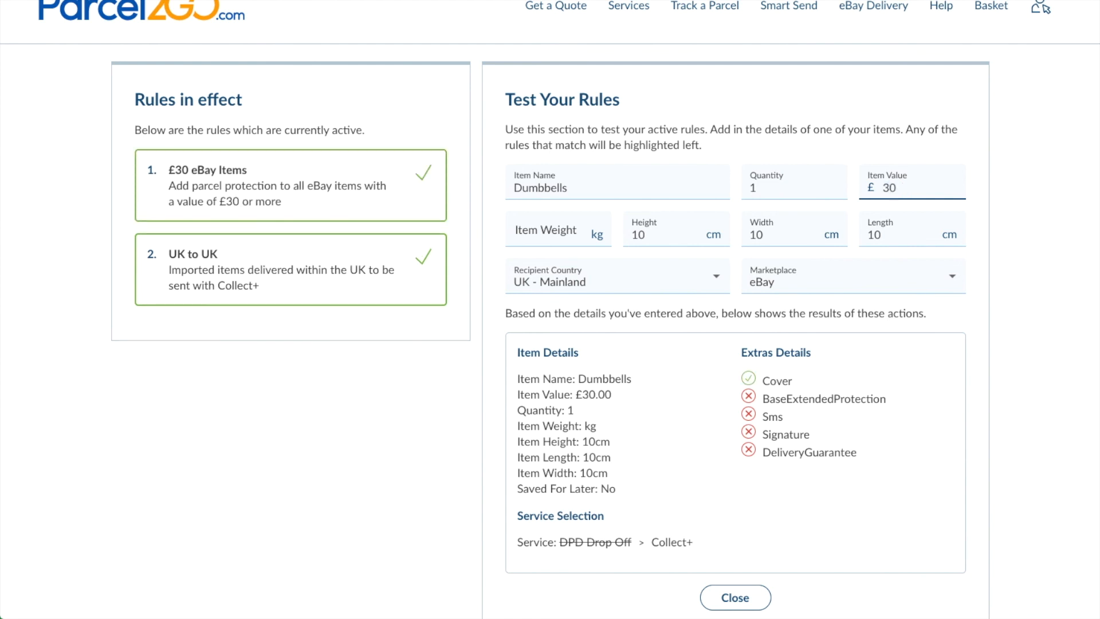
pyautogui.click(1026, 236)
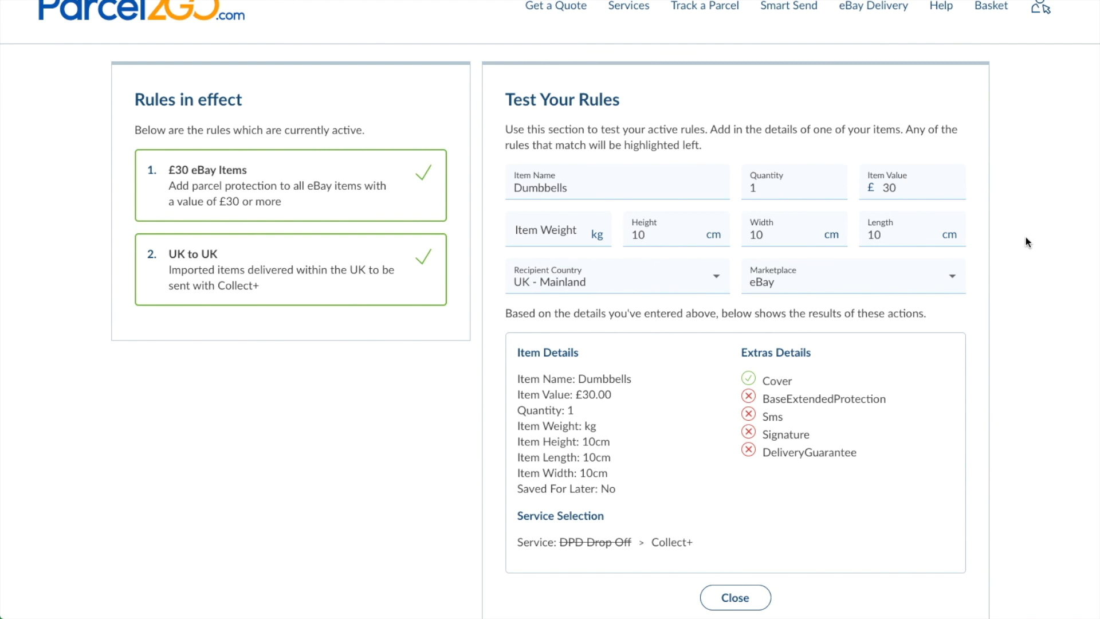